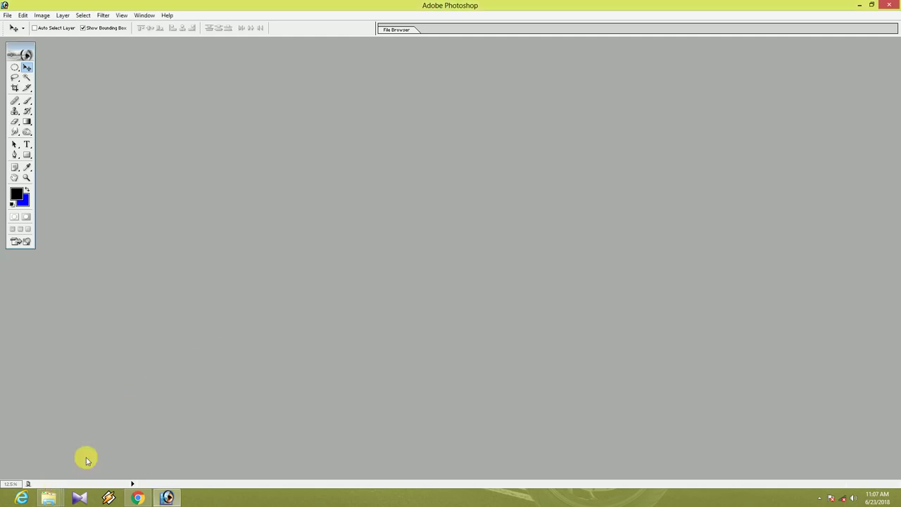
# Drag 015.psd and 027.psd from the New folder window into Photoshop to open both.
pyautogui.moveTo(48, 498)
pyautogui.click(127, 458)
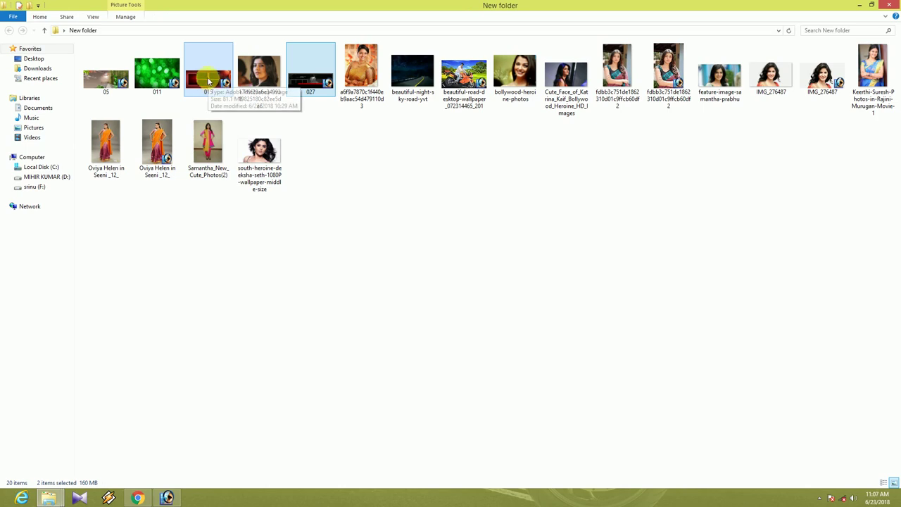
pyautogui.moveTo(208, 81)
pyautogui.mouseDown()
pyautogui.moveTo(235, 381)
pyautogui.moveTo(347, 223)
pyautogui.mouseUp()
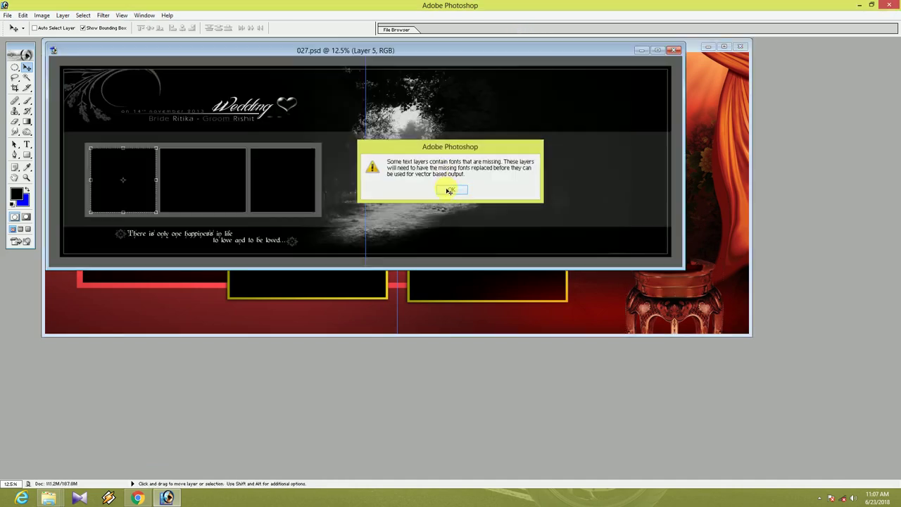
# Dismiss the missing-fonts alert, minimize 027.psd, and maximize 015.psd.
pyautogui.click(450, 190)
pyautogui.moveTo(345, 50)
pyautogui.mouseDown()
pyautogui.moveTo(442, 134)
pyautogui.moveTo(438, 98)
pyautogui.mouseUp()
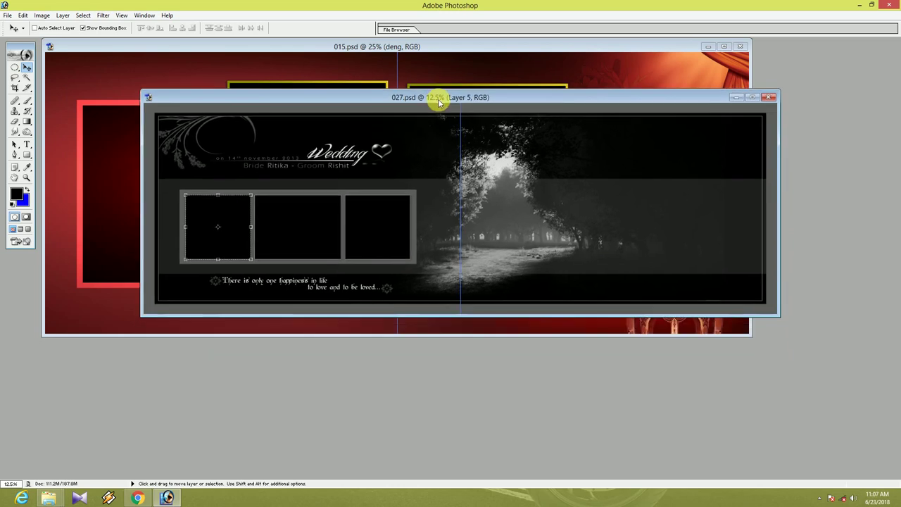
pyautogui.click(736, 97)
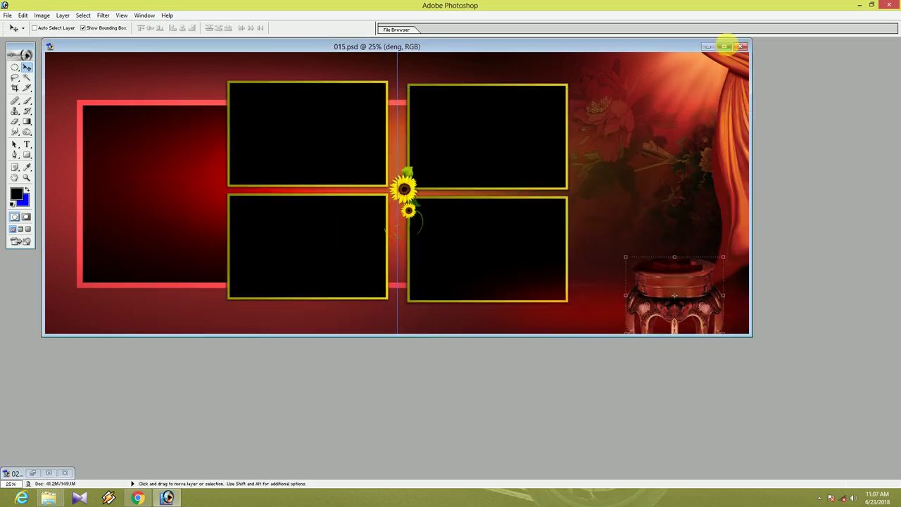
pyautogui.click(726, 47)
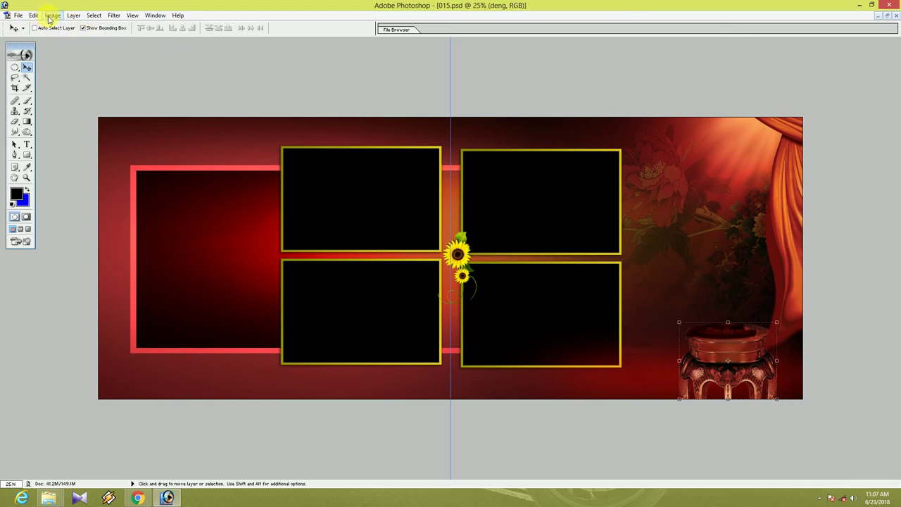
pyautogui.click(52, 16)
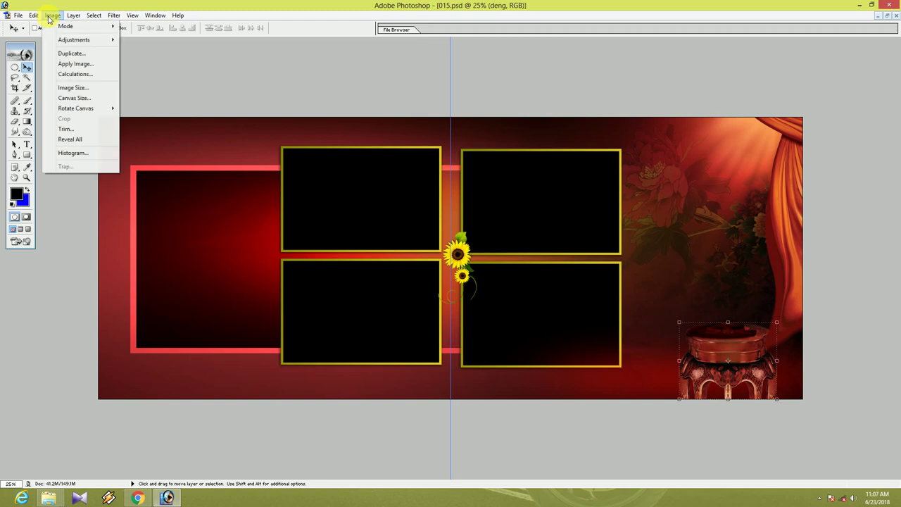
pyautogui.click(73, 88)
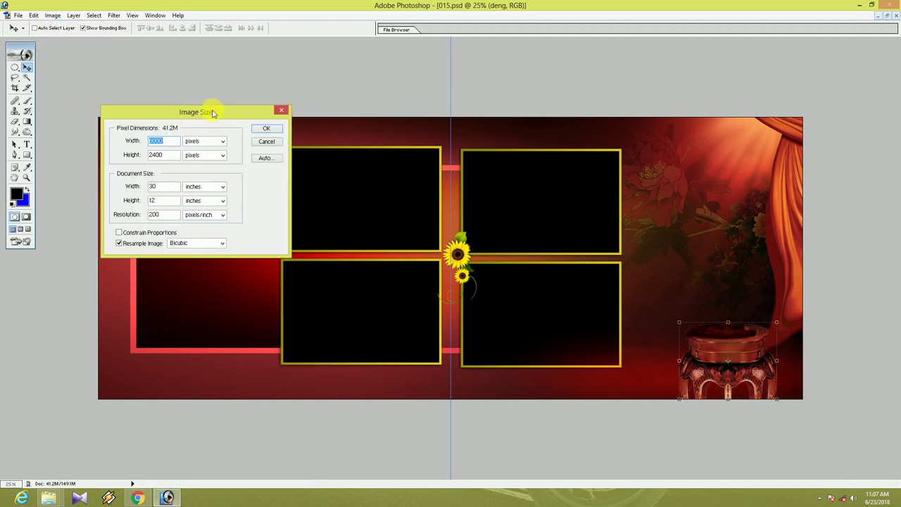
pyautogui.moveTo(214, 113)
pyautogui.mouseDown()
pyautogui.moveTo(397, 104)
pyautogui.moveTo(524, 80)
pyautogui.mouseUp()
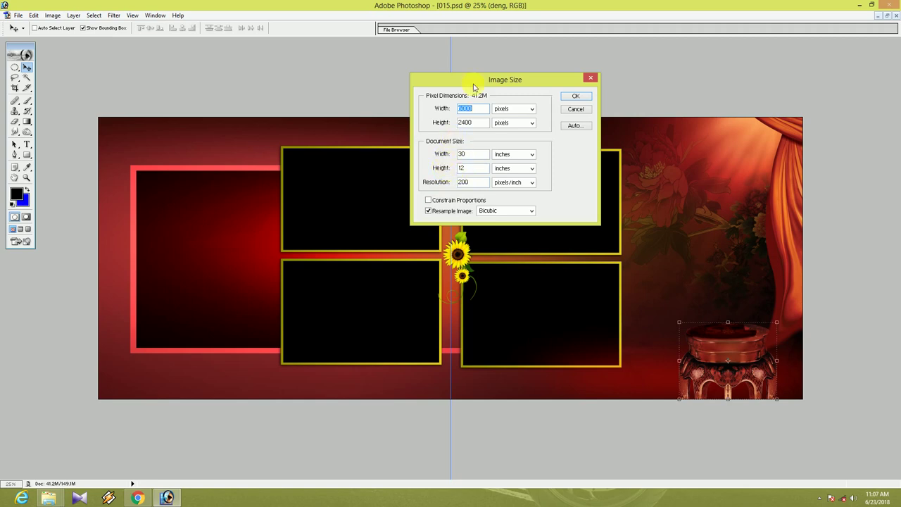
pyautogui.moveTo(470, 86); pyautogui.dragTo(231, 90)
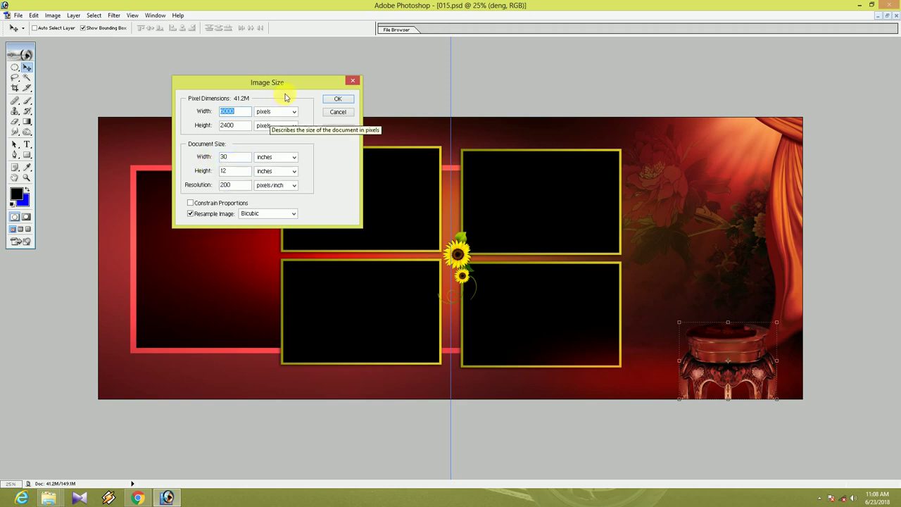
pyautogui.moveTo(285, 97); pyautogui.dragTo(427, 107)
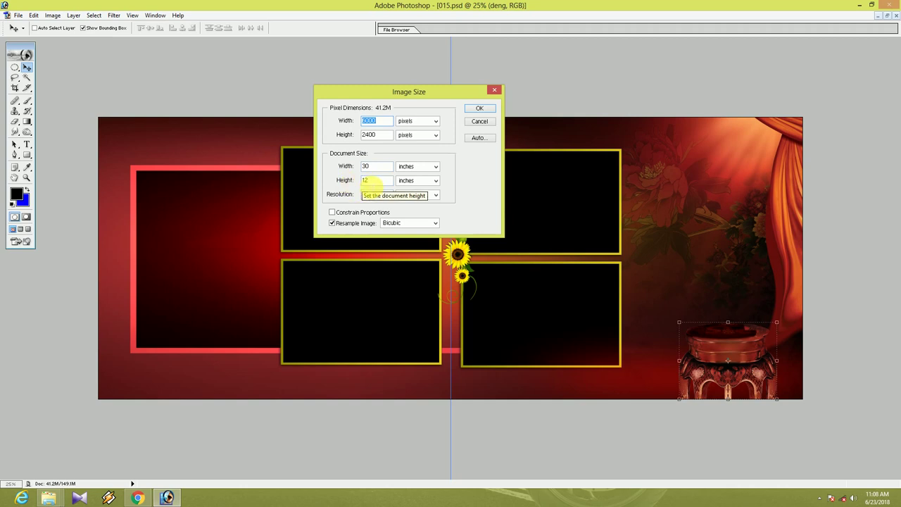
pyautogui.click(485, 110)
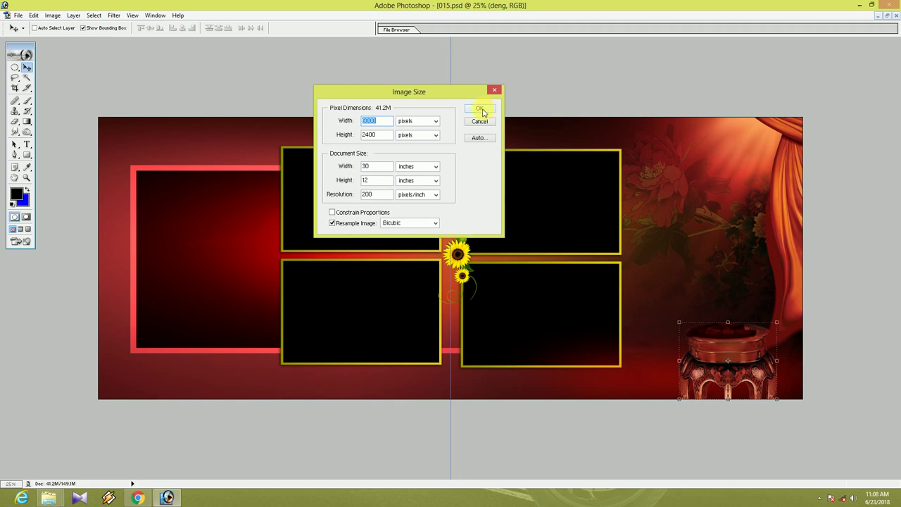
pyautogui.click(482, 110)
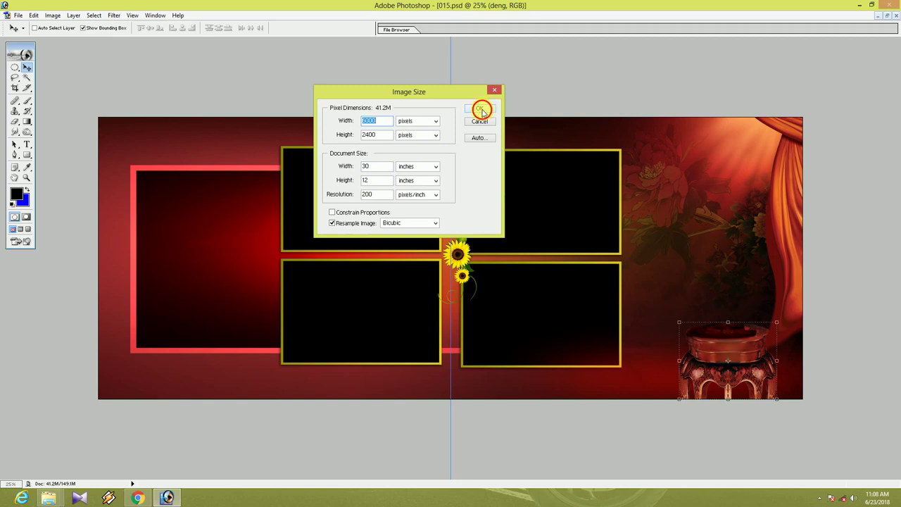
# Close 015.psd and bring up the Image menu for 027.psd.
pyautogui.click(895, 16)
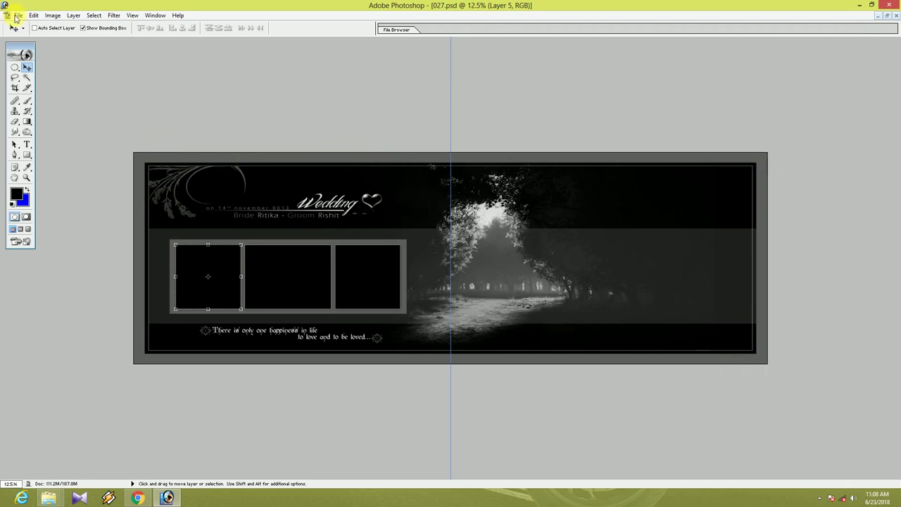
pyautogui.click(53, 15)
# Review 027.psd's Image Size of 36 × 12 inches at 300 ppi and close it unchanged.
pyautogui.click(67, 87)
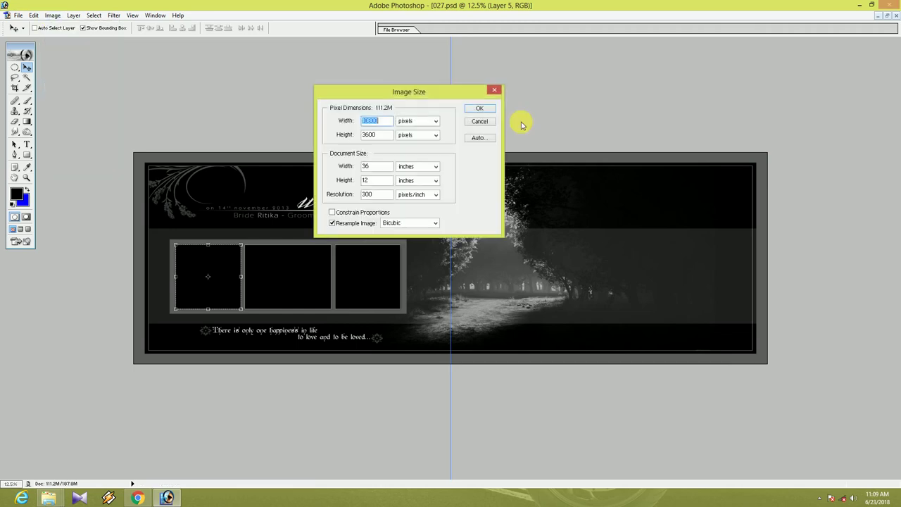
pyautogui.moveTo(469, 90); pyautogui.dragTo(628, 68)
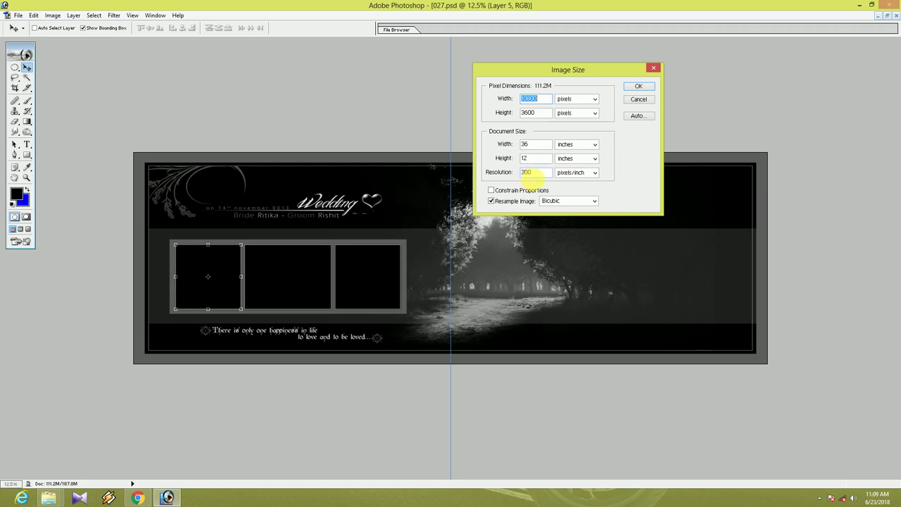
pyautogui.moveTo(547, 70); pyautogui.dragTo(342, 71)
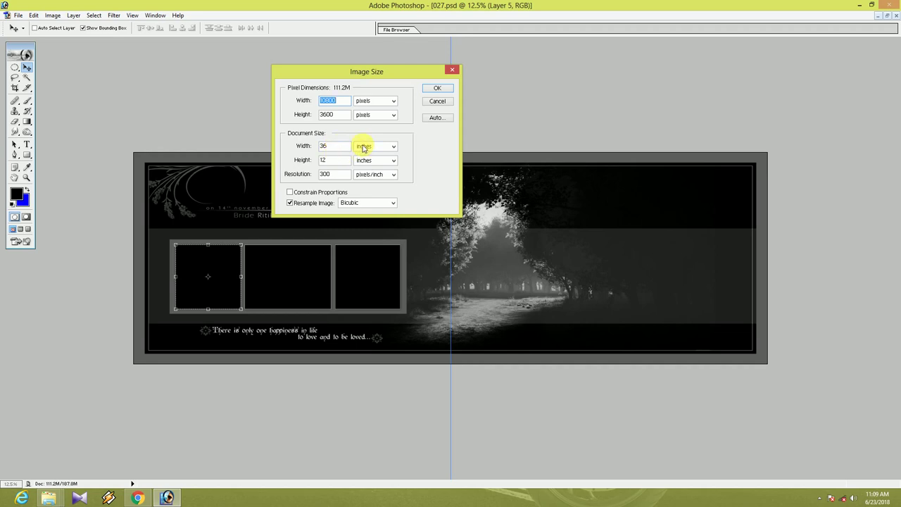
pyautogui.moveTo(338, 73)
pyautogui.mouseDown()
pyautogui.moveTo(316, 134)
pyautogui.moveTo(202, 161)
pyautogui.mouseUp()
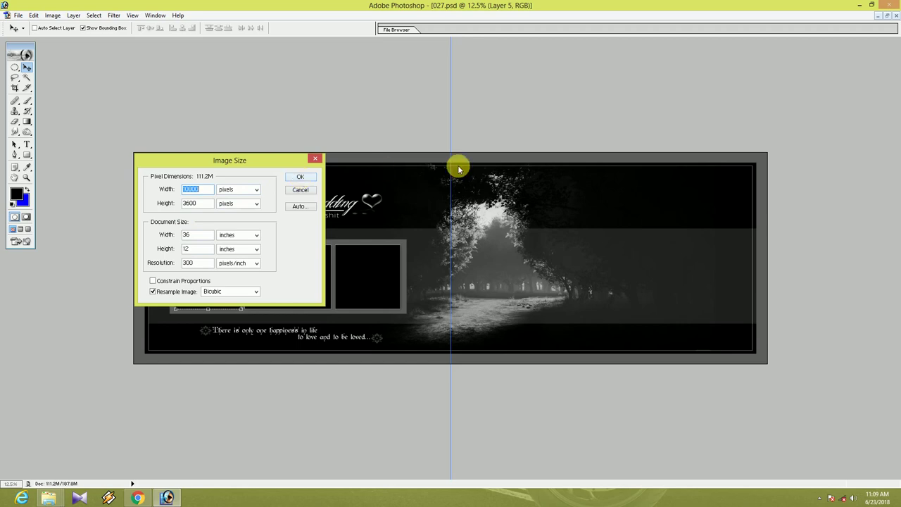
pyautogui.click(301, 176)
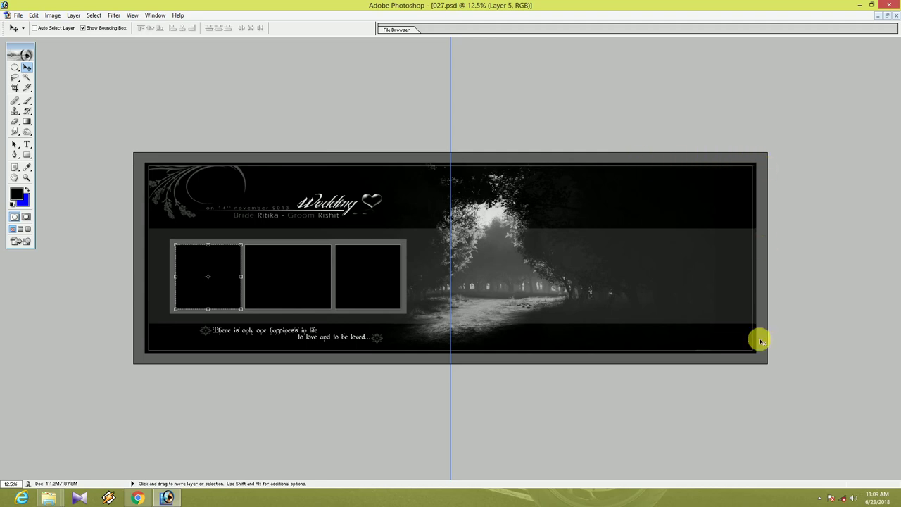
# Zoom the 027 wedding layout from 12.5% to 16.7% with Ctrl++.
pyautogui.hotkey('ctrl', '+')
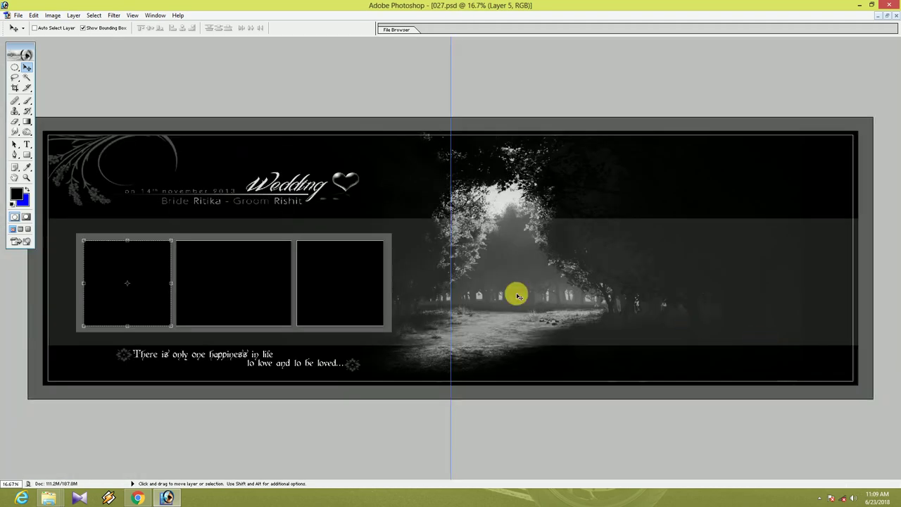